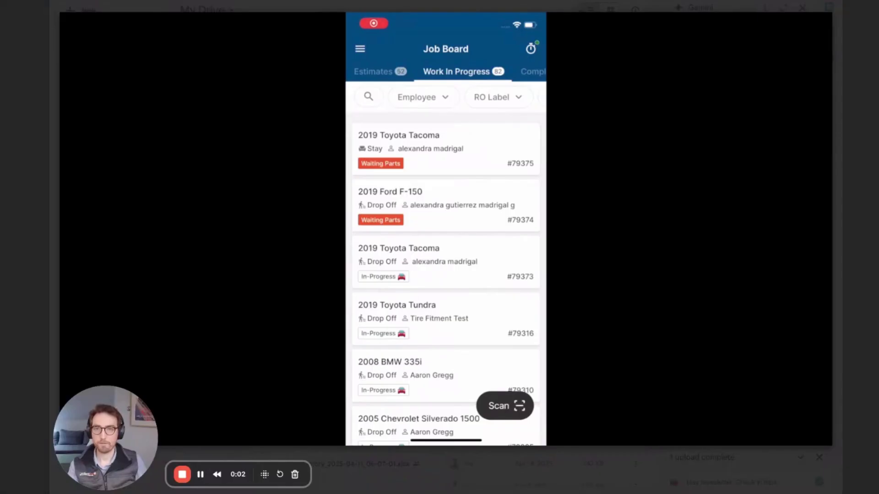
click(505, 405)
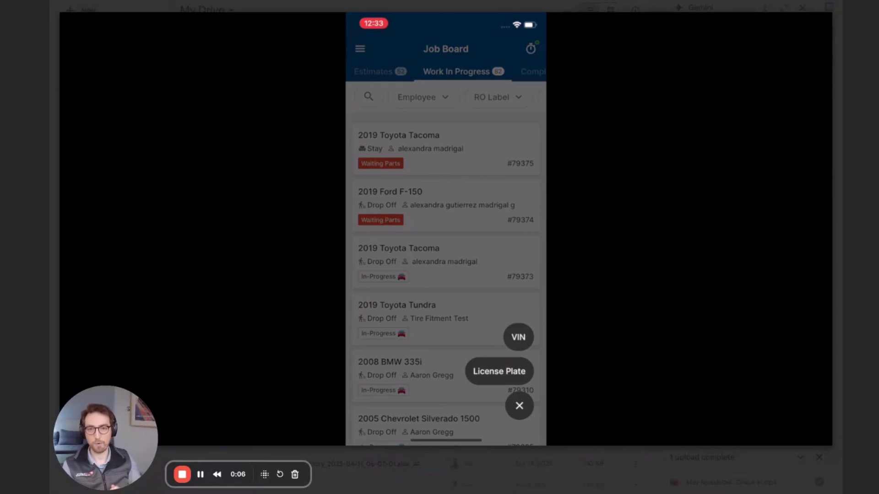
click(518, 337)
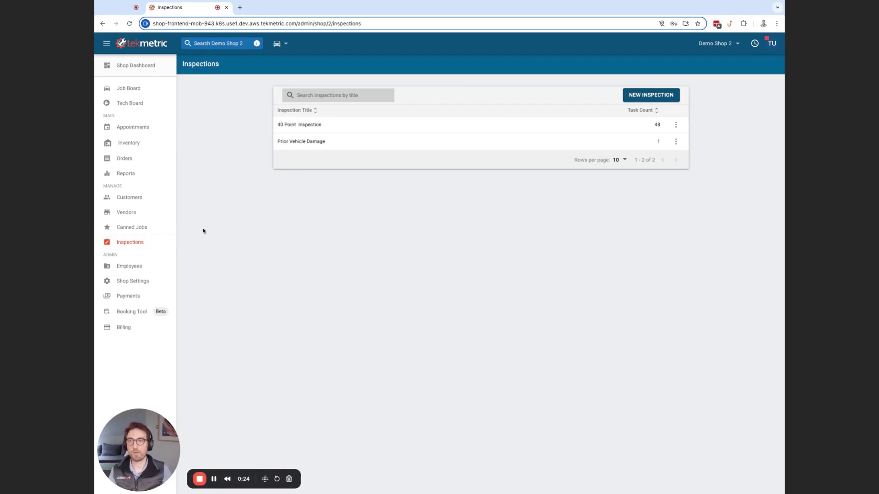
Step: In the 40 Point Inspection template, move the Maintenance group to the top, above Inspection
click(349, 129)
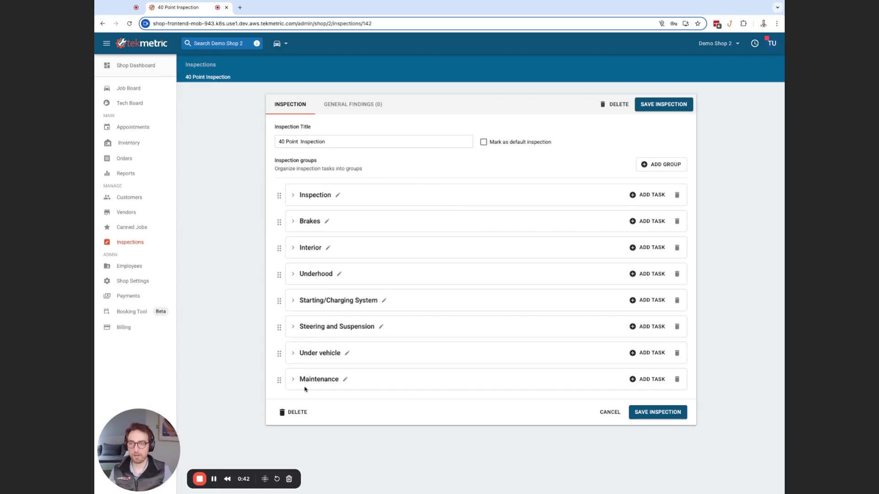
drag(279, 380, 295, 194)
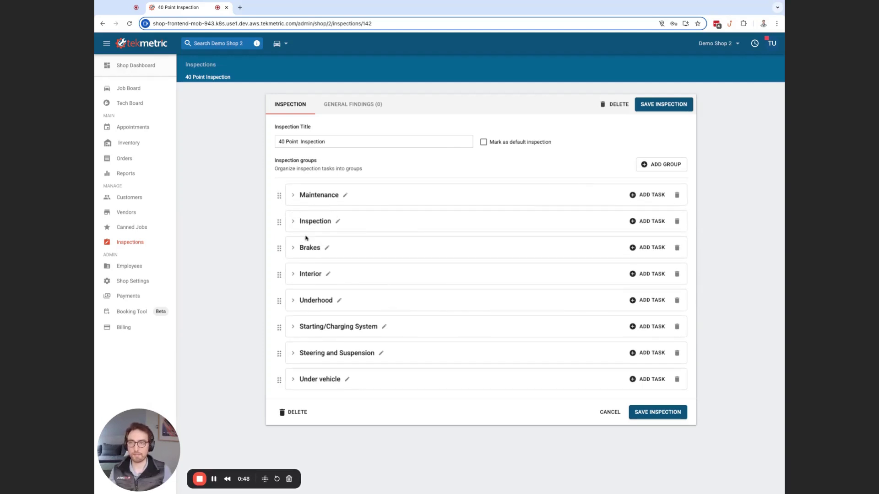
Step: Reorder the Interior tasks, moving Wiper Blades up and Other Items to the top
click(293, 275)
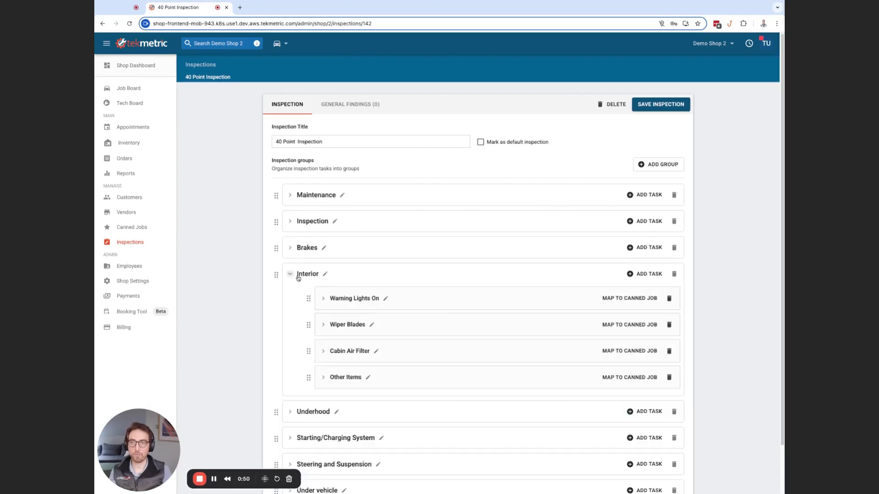
scroll(357, 264, down, 2)
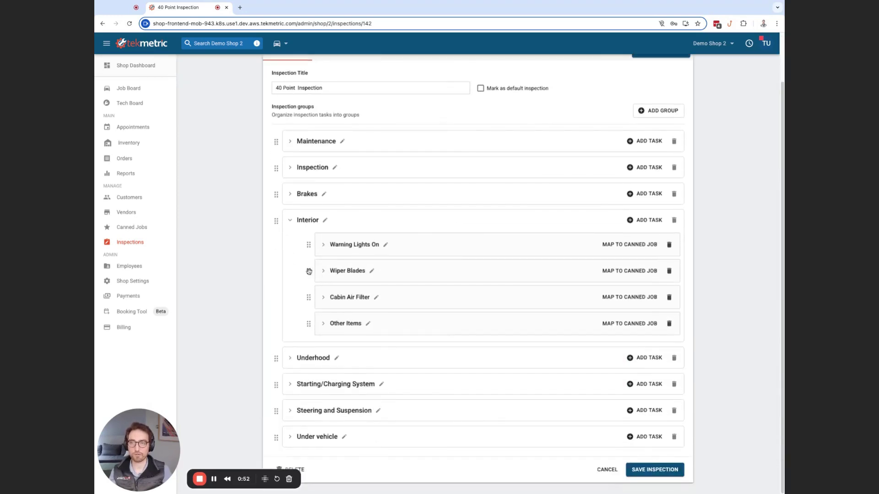
drag(309, 271, 309, 245)
drag(308, 324, 308, 245)
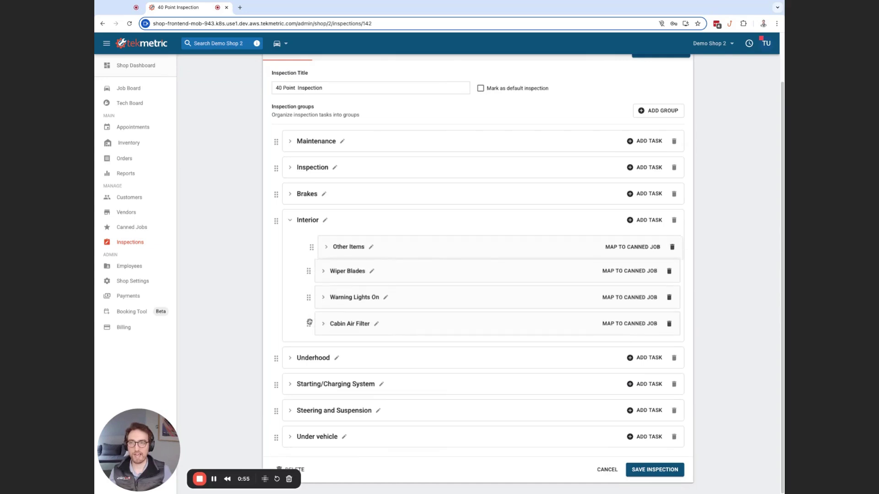
Step: Order the Wiper Blades findings Replace Now, Replace Soon, Good, and save the inspection
click(323, 271)
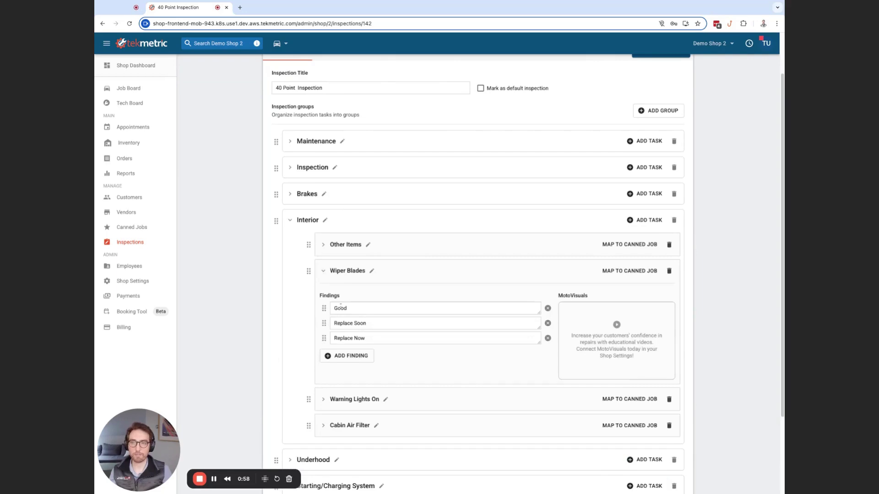
drag(324, 338, 324, 308)
drag(323, 339, 324, 323)
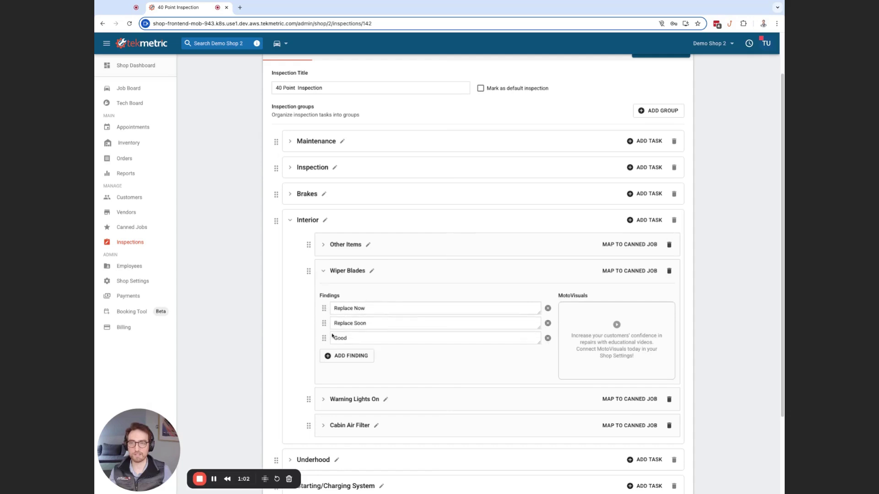
scroll(471, 320, down, 1)
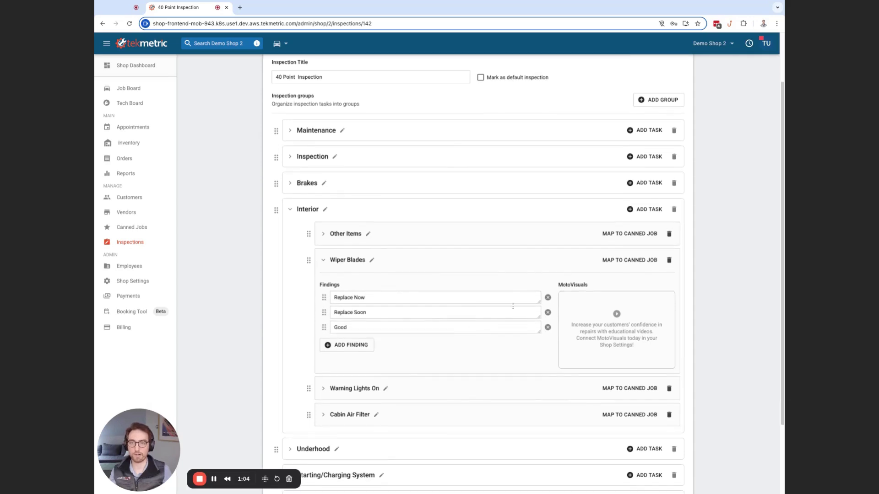
scroll(524, 317, up, 3)
click(661, 104)
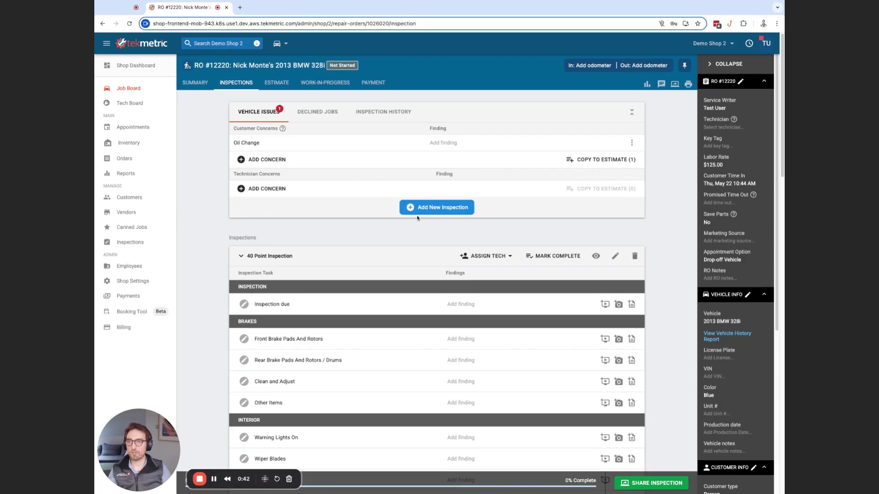
Step: Rate Inspection due as passing, and Front and Rear Brake Pads And Rotors as failing
scroll(416, 215, down, 2)
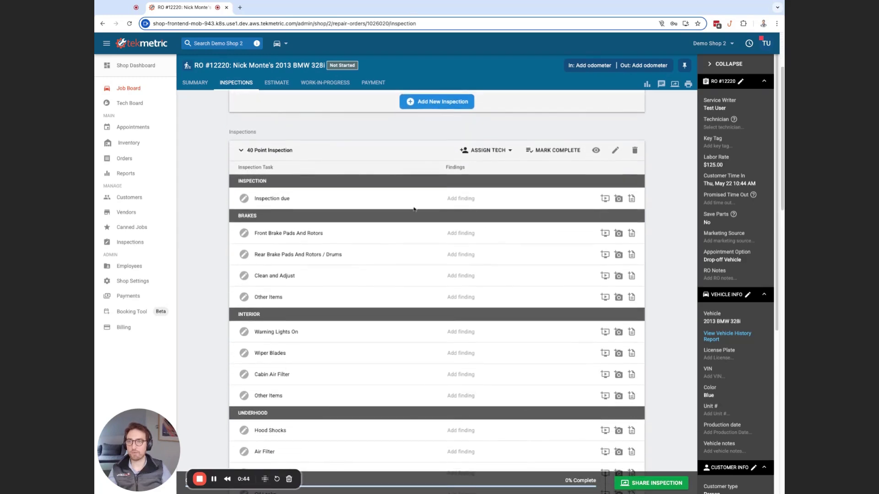
scroll(522, 174, down, 1)
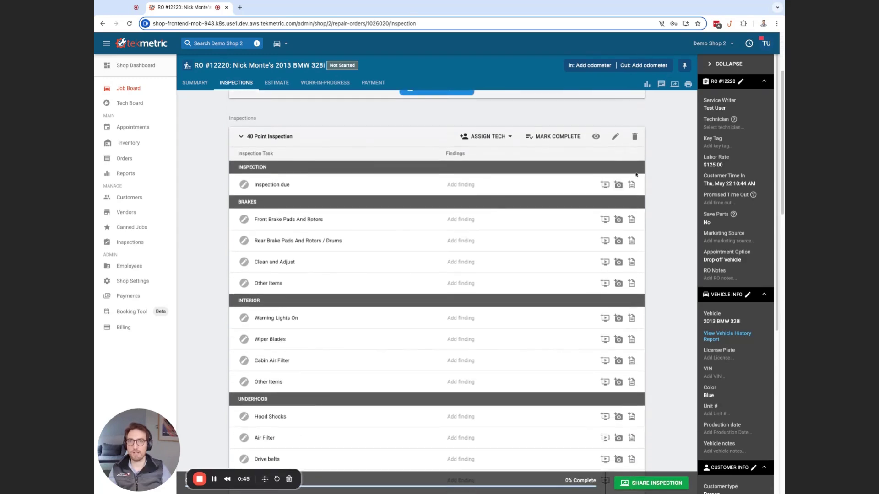
click(616, 138)
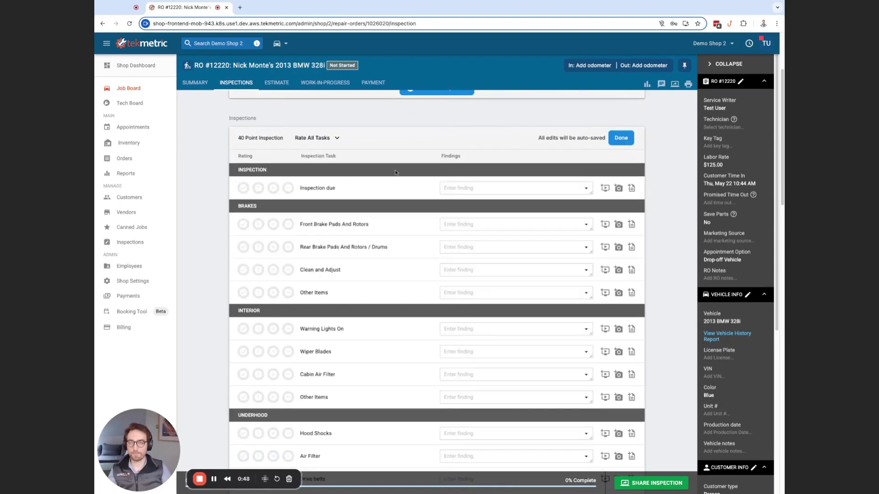
click(243, 188)
click(273, 224)
scroll(274, 228, up, 1)
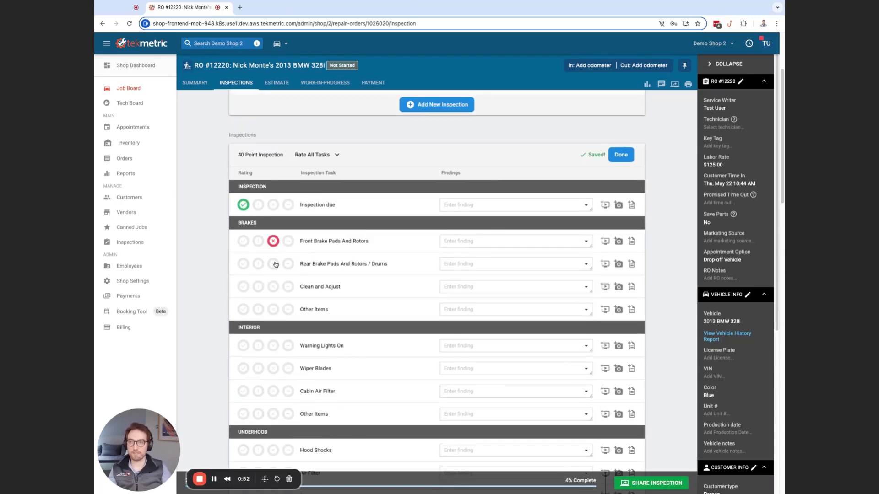
click(273, 264)
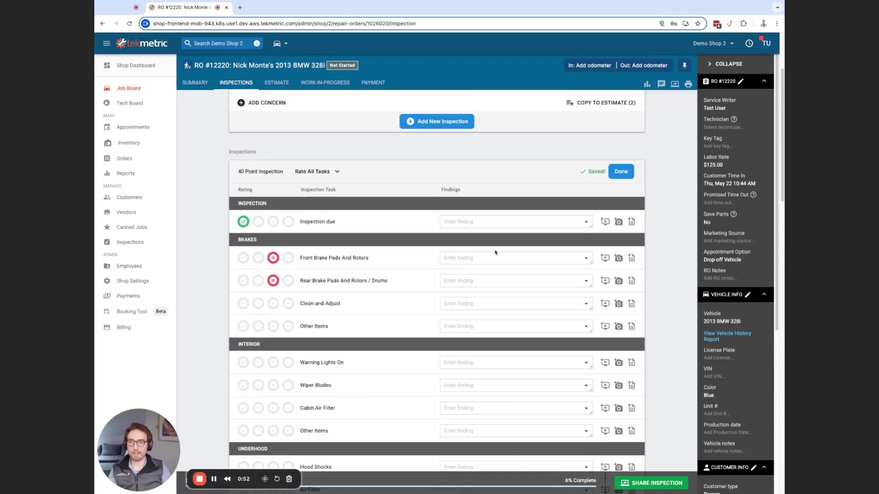
Step: Enter 'entering' as the Front Brake Pads finding, rate Clean and Adjust yellow and Other Items red
click(585, 259)
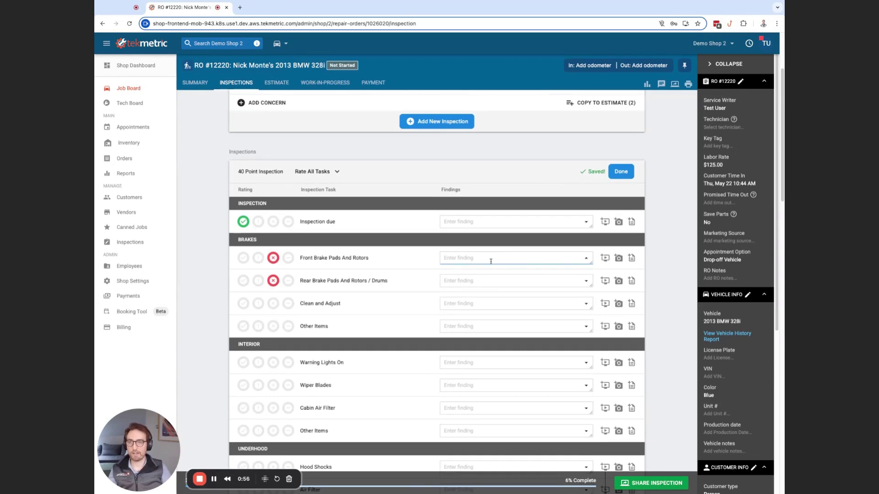
text(enetrign)
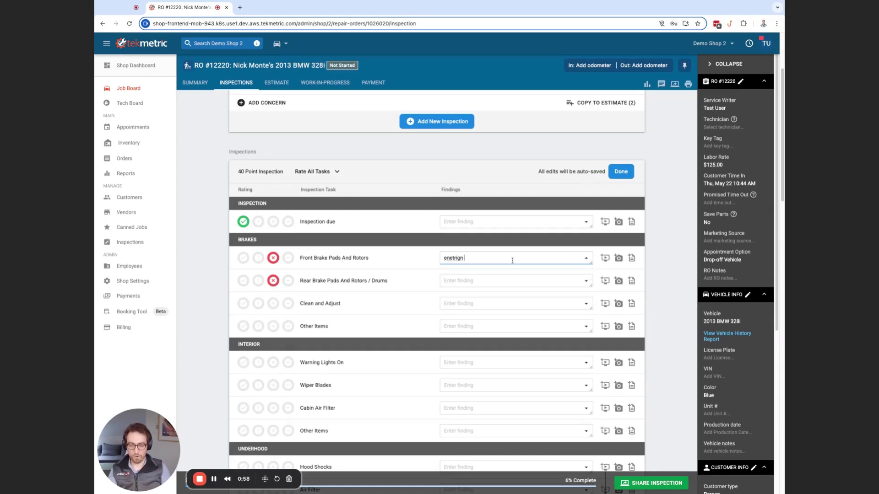
key(BackSpace)
key(BackSpace)
key(BackSpace)
key(BackSpace)
key(BackSpace)
key(BackSpace)
text(ter)
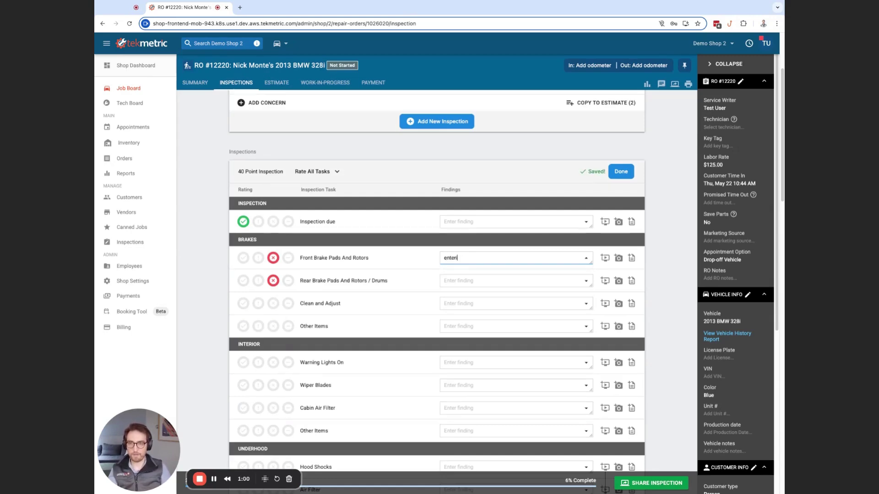
text(ing)
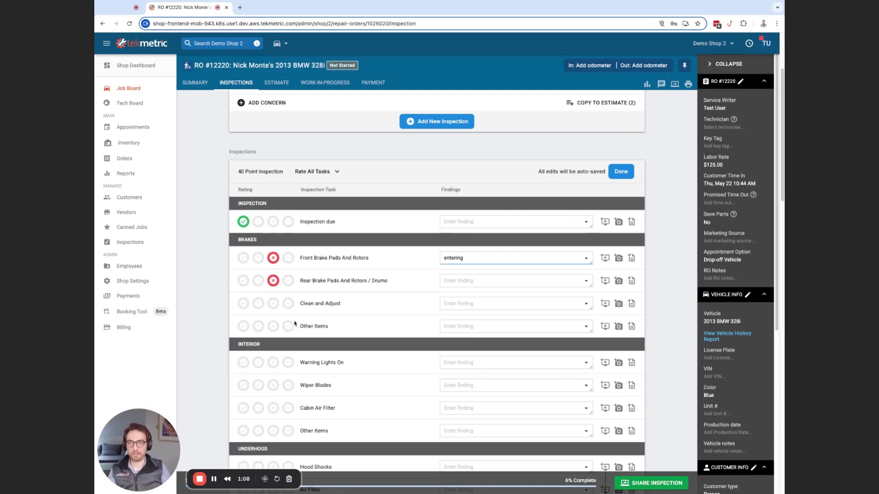
click(258, 303)
click(272, 326)
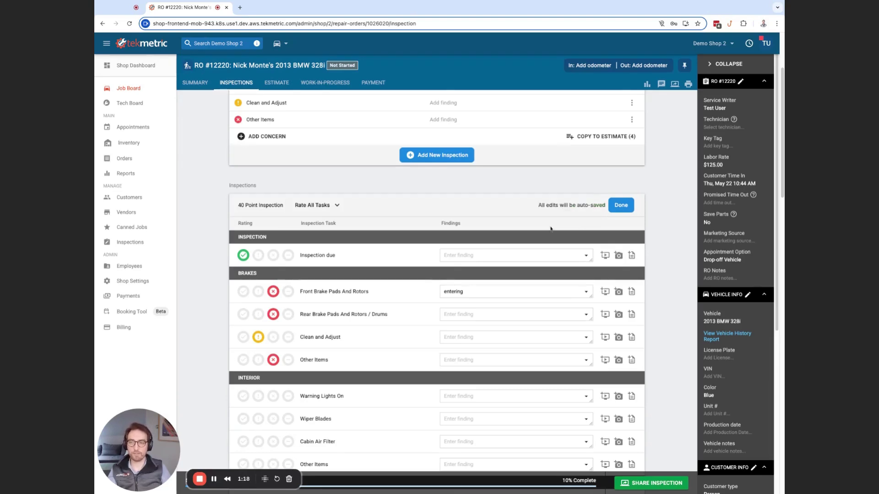
Step: Mark the 40 Point Inspection results as done
click(621, 208)
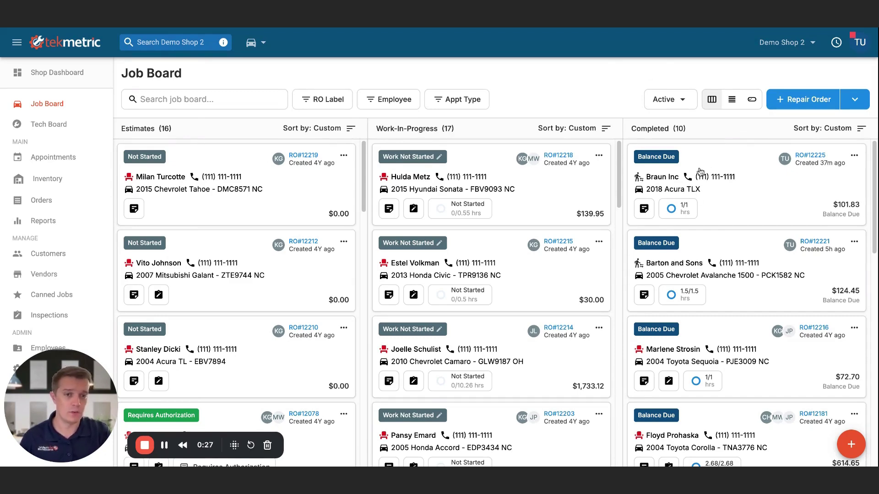
Step: From the repair order's actions menu, open the business customer's record showing a $200.00 credit limit
click(854, 156)
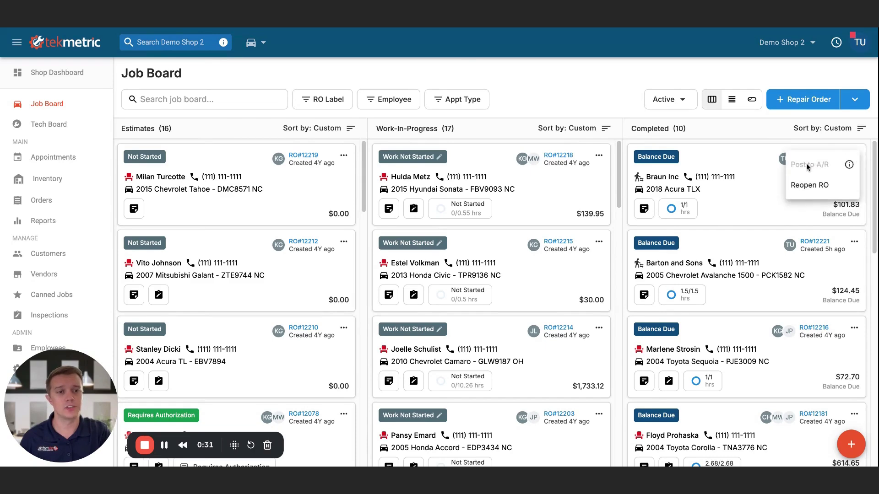
mouse_move(849, 166)
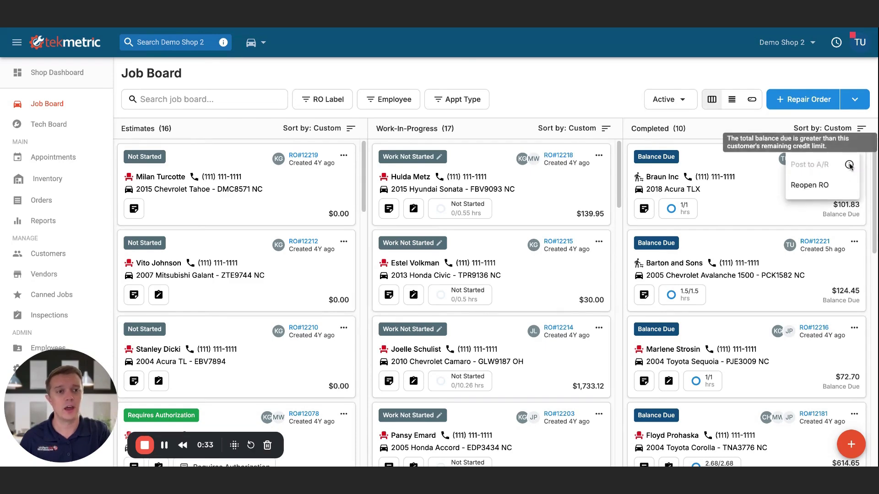
click(757, 182)
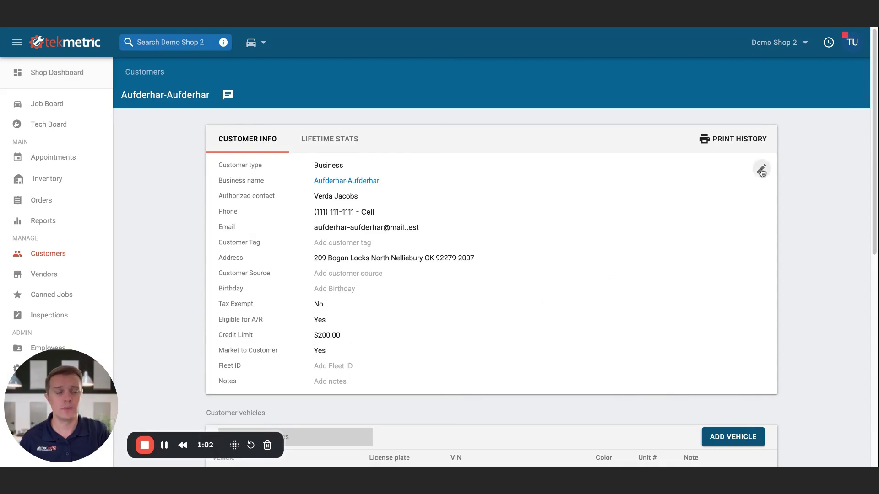
Step: Edit the business customer, replacing the 200.00 credit limit with 300, and save
click(762, 171)
scroll(543, 200, down, 9)
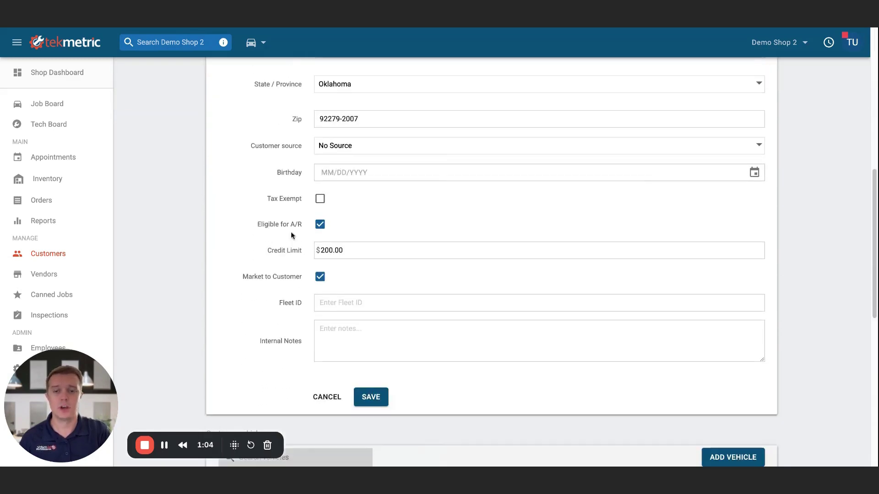
drag(369, 250, 303, 253)
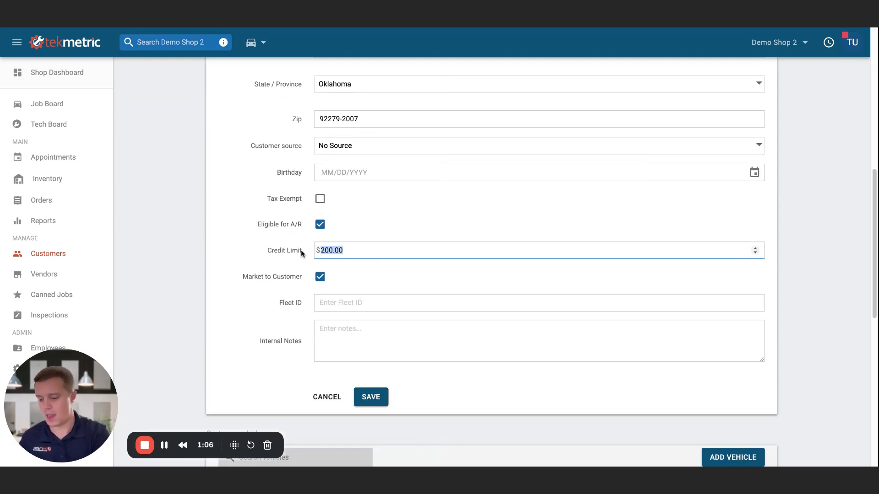
text(300)
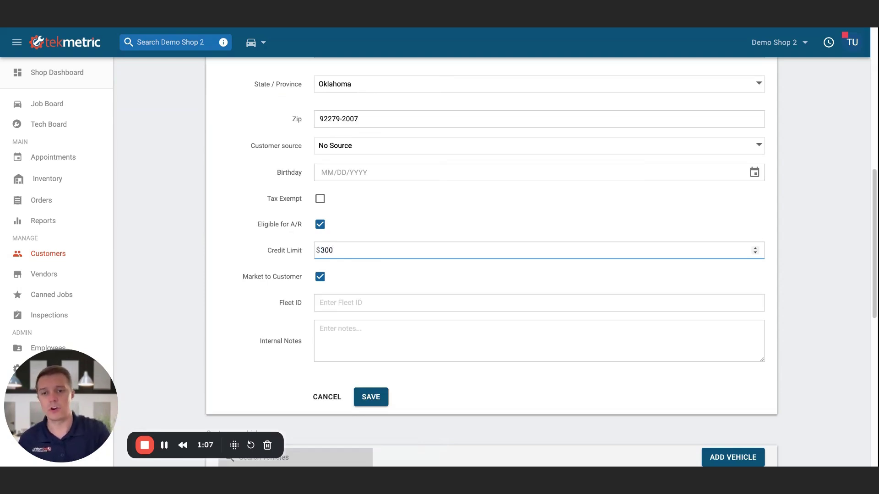
click(360, 403)
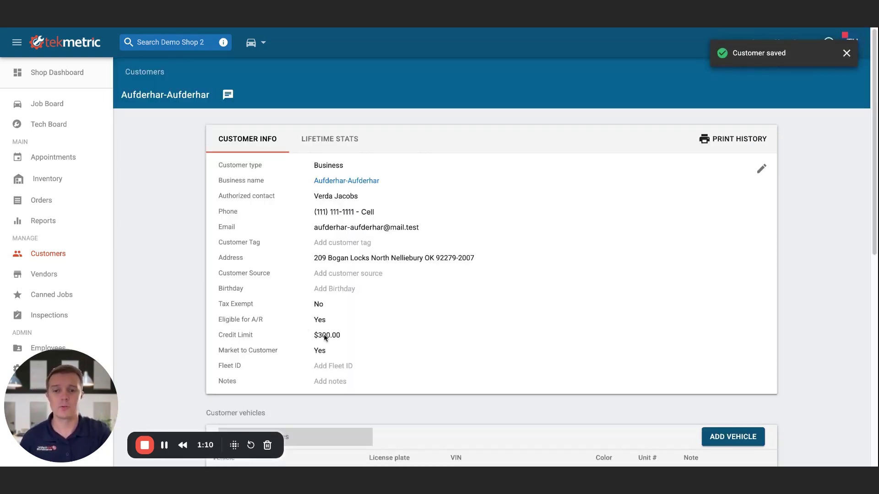
Step: Select all 100 customers on the Customers page for a bulk edit
click(75, 255)
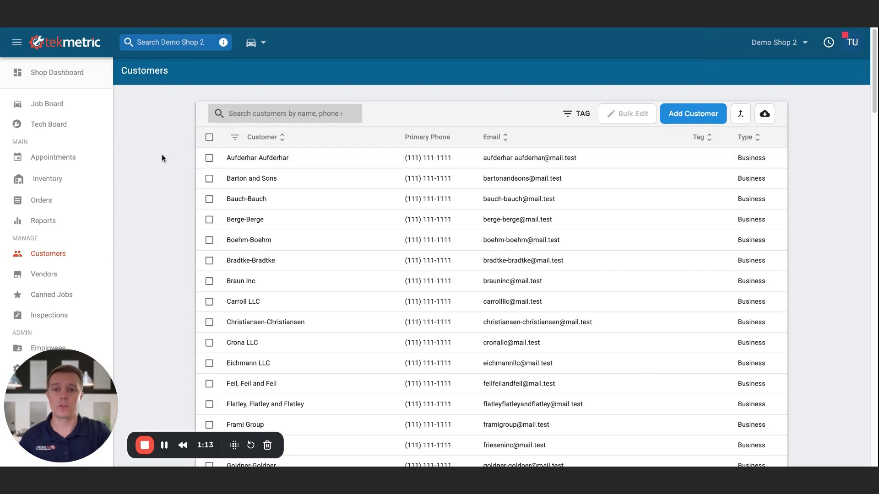
click(209, 138)
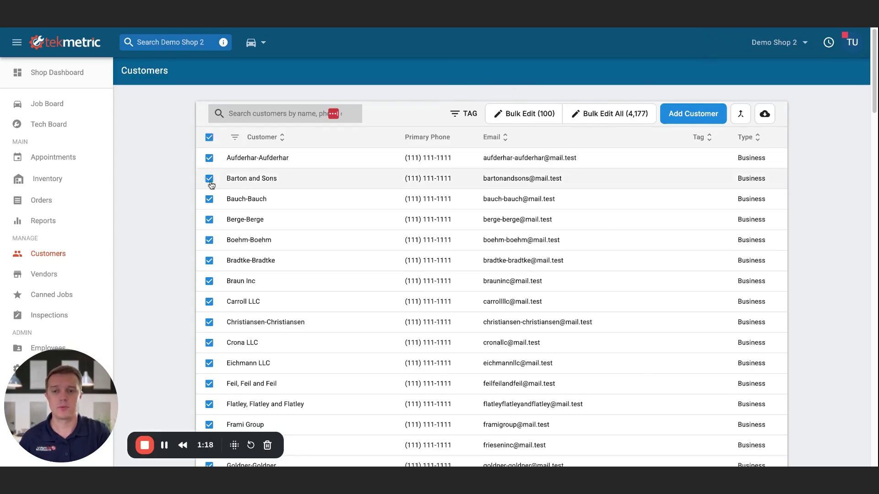
click(512, 118)
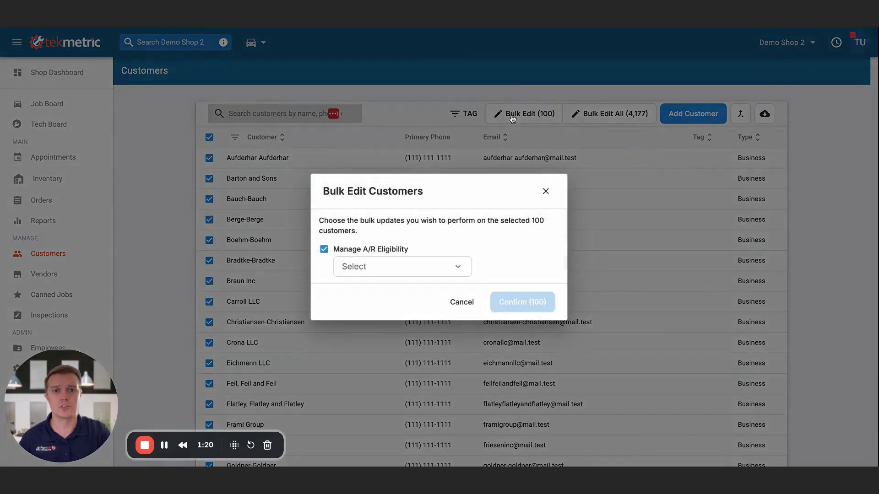
Step: Allow A/R eligibility with a 100 credit limit for the selection and confirm
click(412, 267)
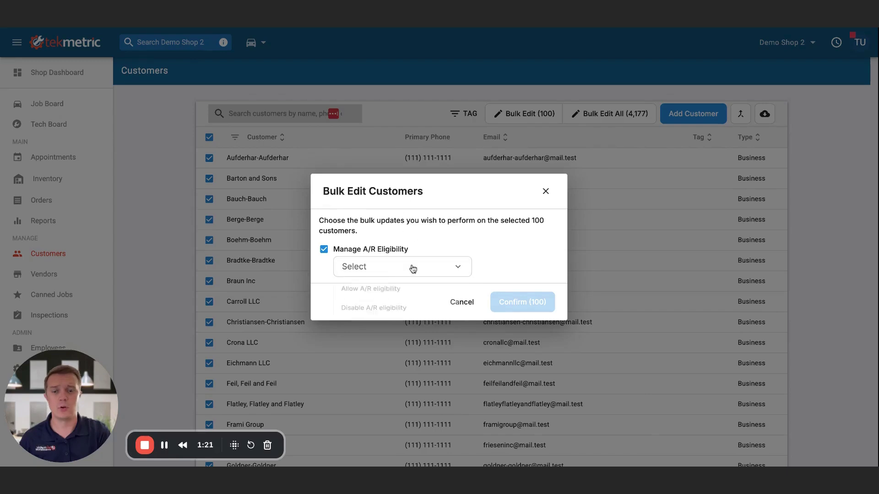
click(383, 294)
click(393, 285)
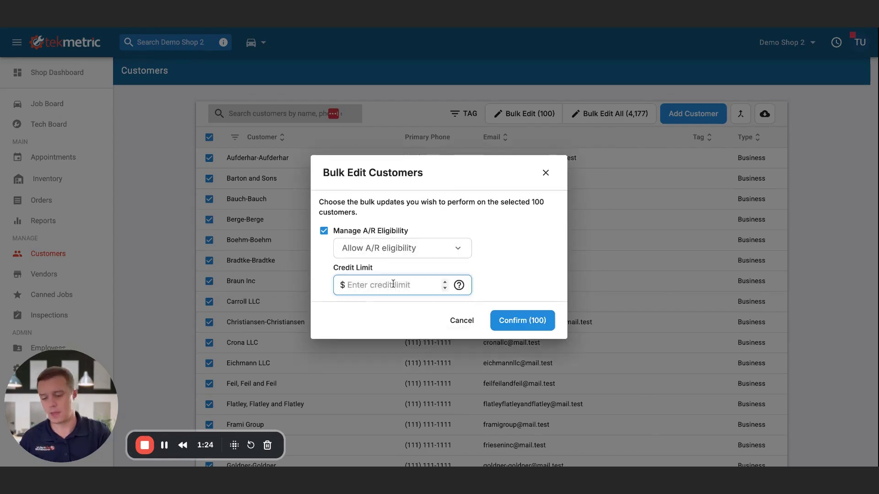
text(100)
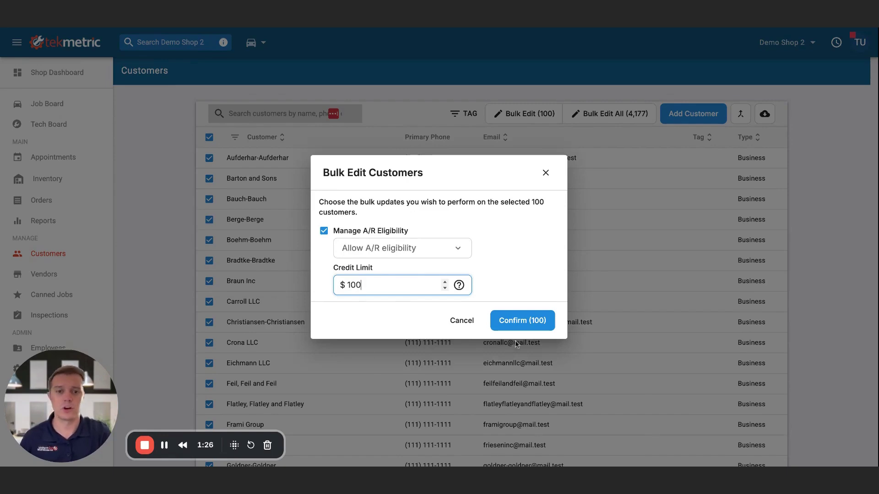
click(526, 322)
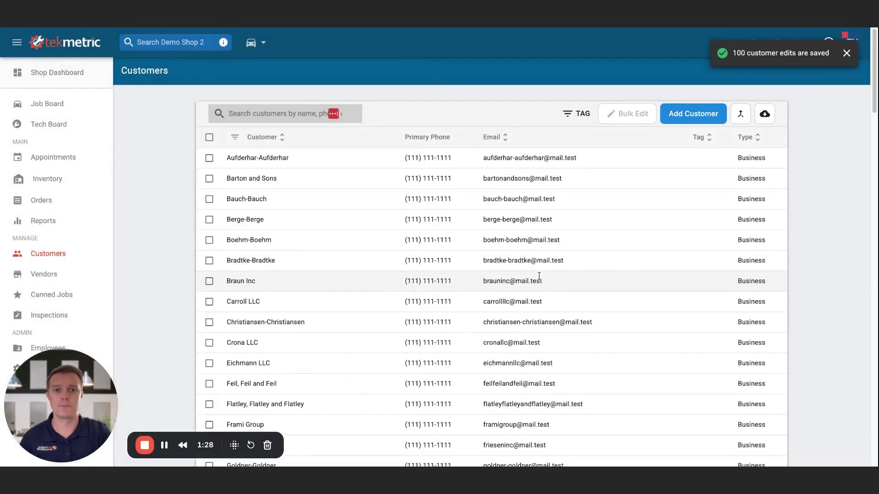